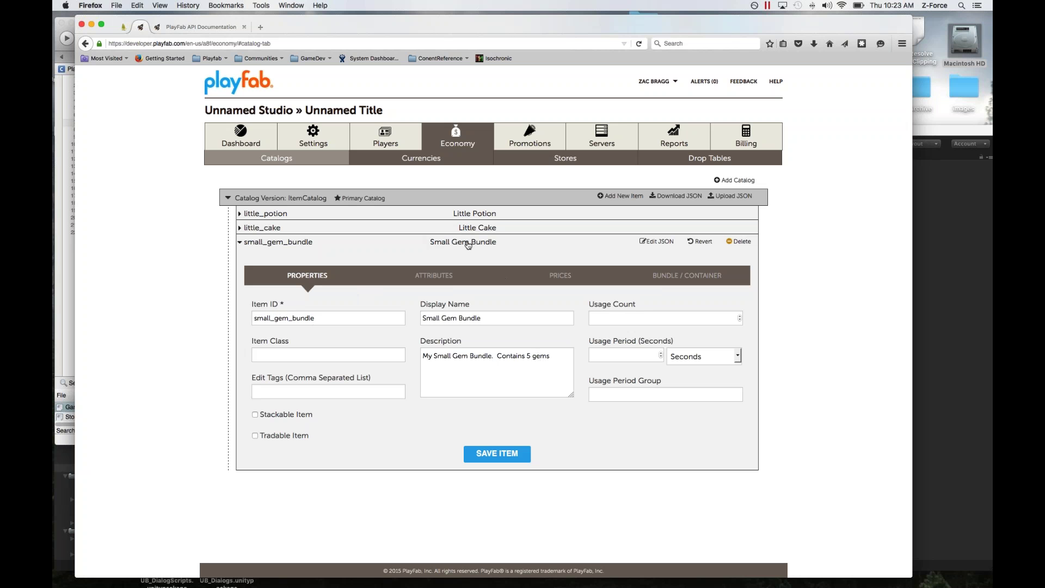
Check the Real Money price amount of the small_gem_bundle item.
click(557, 276)
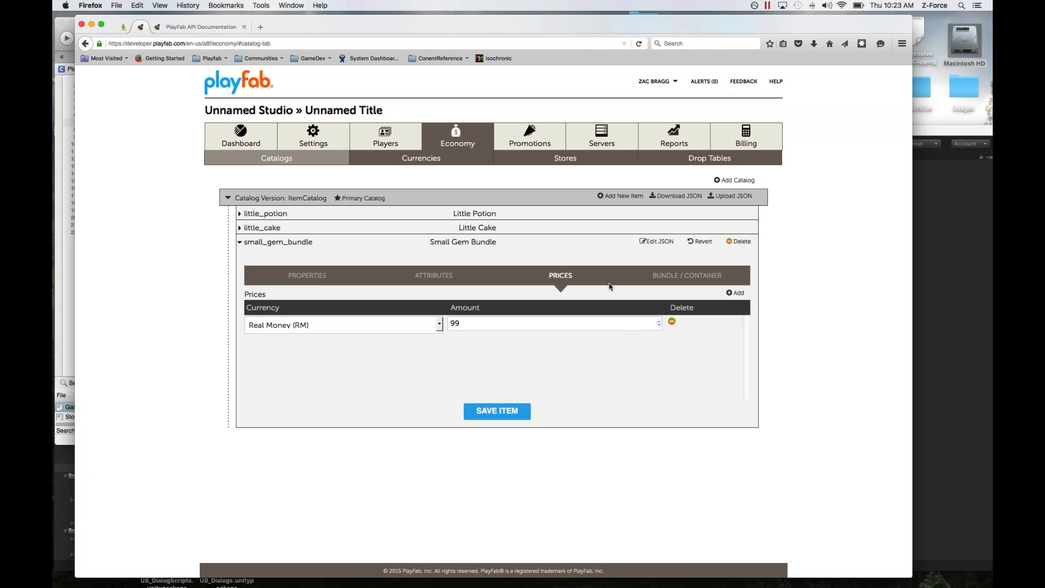
double_click(458, 324)
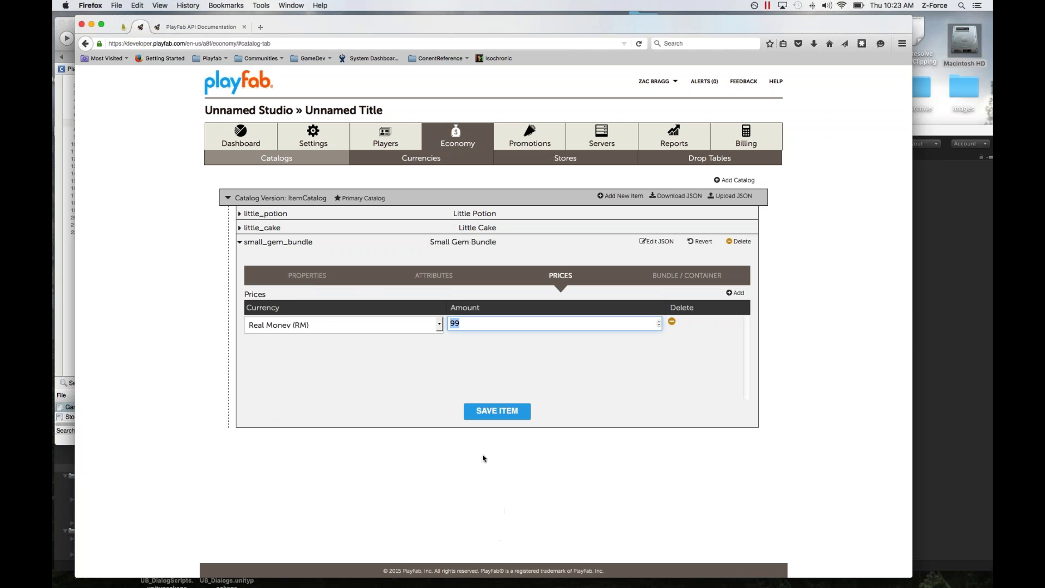
click(478, 325)
Add a currency entry to the small_gem_bundle item's bundle contents and check which currencies can be chosen.
click(691, 276)
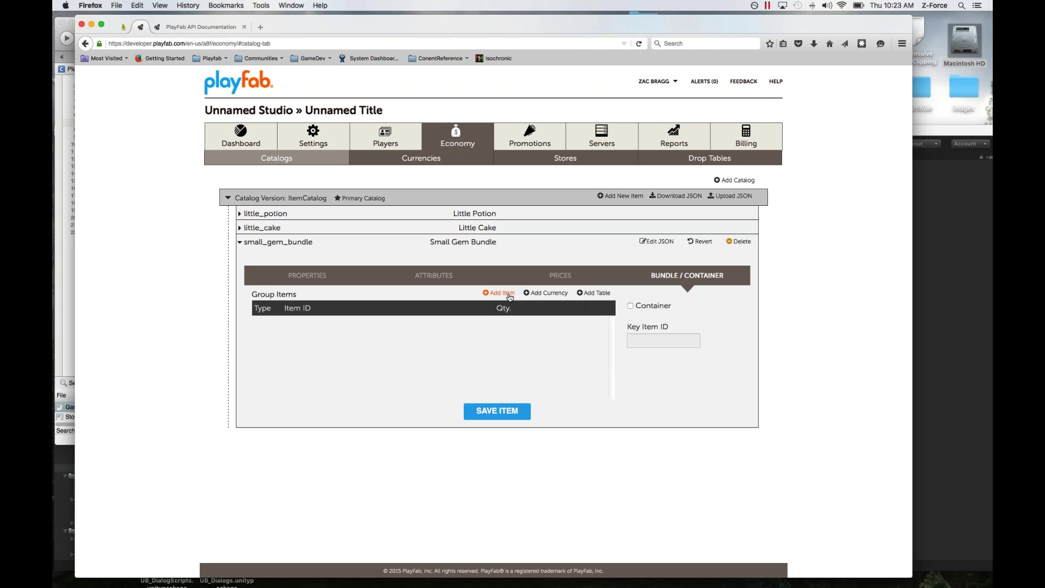
click(561, 293)
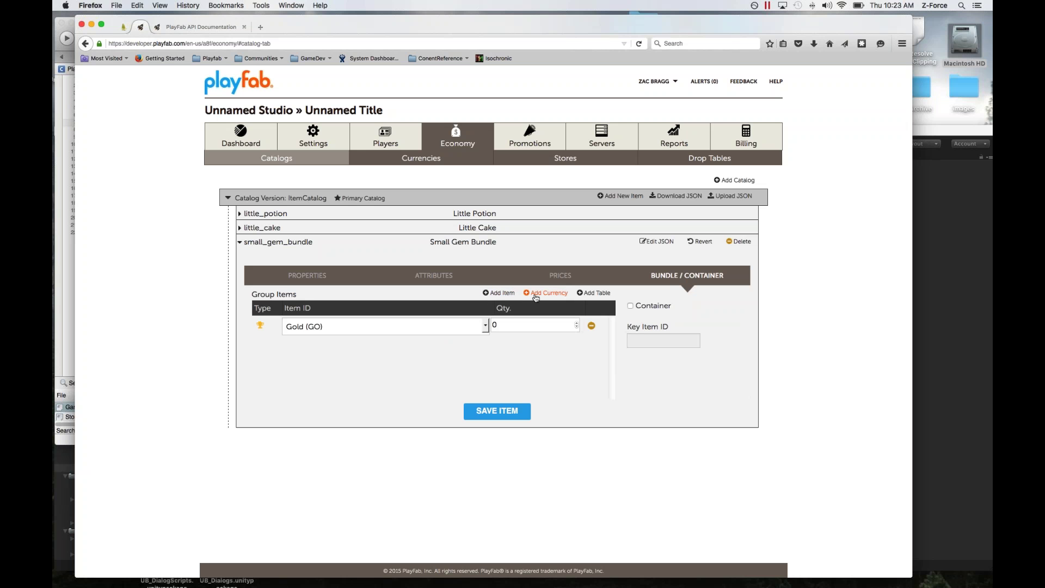
click(484, 326)
click(485, 326)
Add a virtual currency with code GE, display name Gem and an initial deposit of 5, and save the currencies.
click(436, 161)
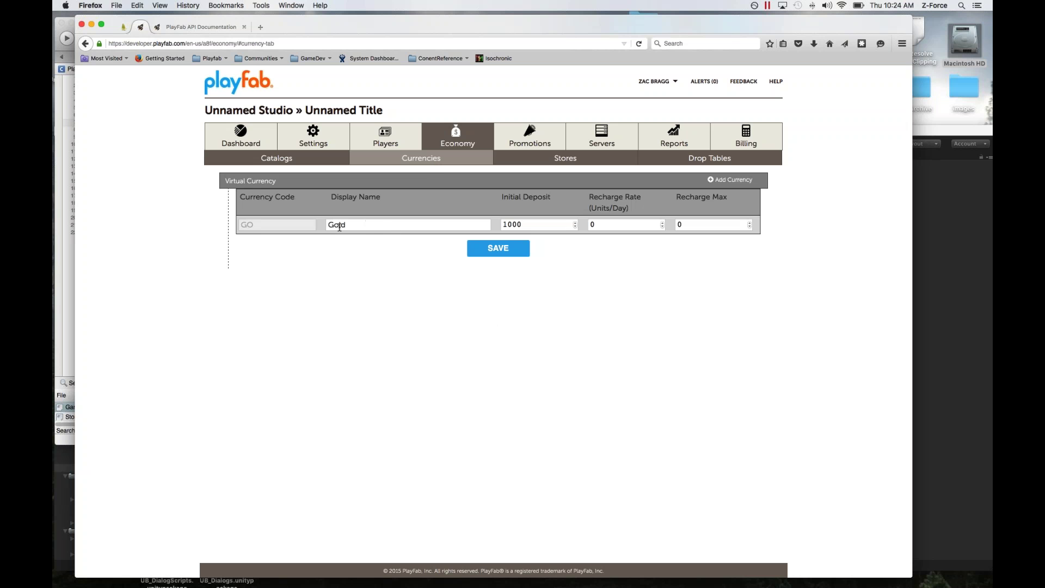
click(723, 180)
click(299, 242)
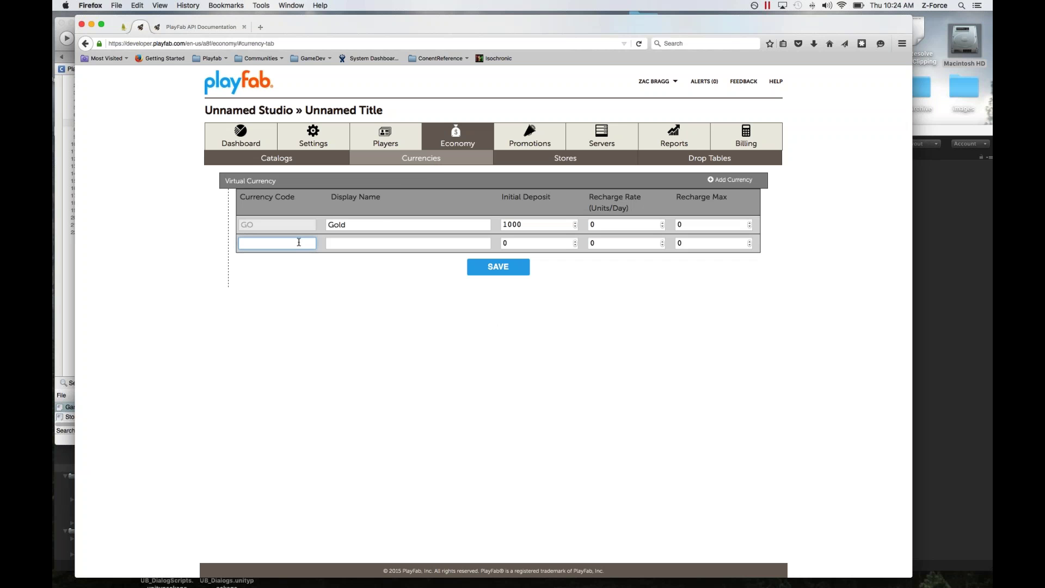
text(GE)
key(Tab)
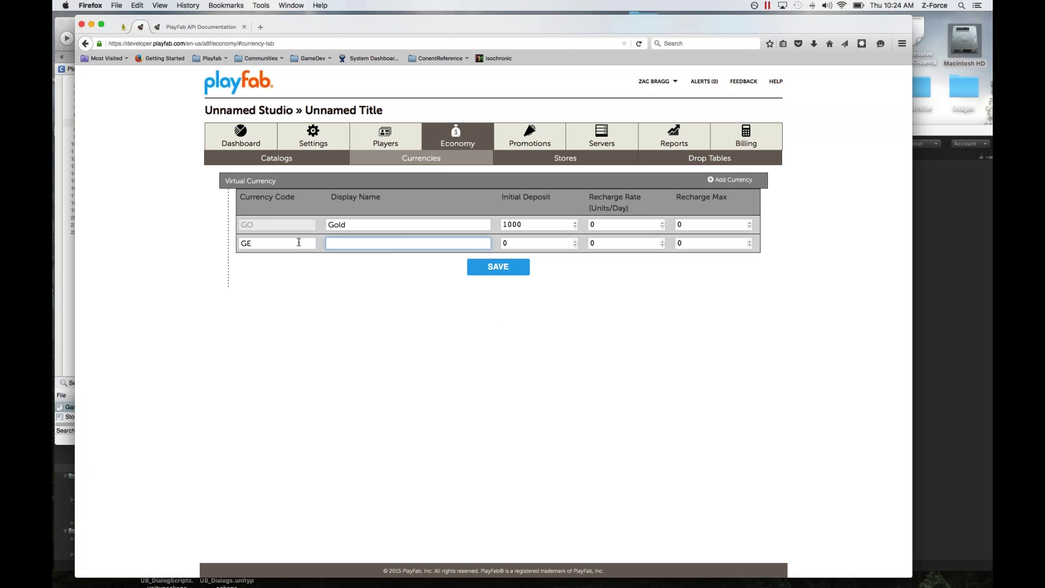
text(Gem)
key(Tab)
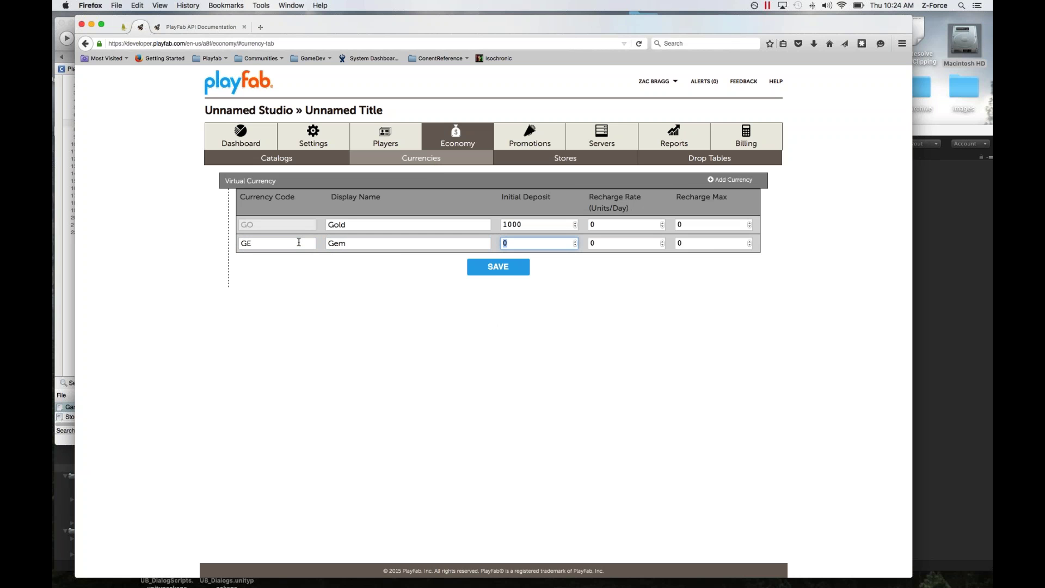
text(5)
click(485, 270)
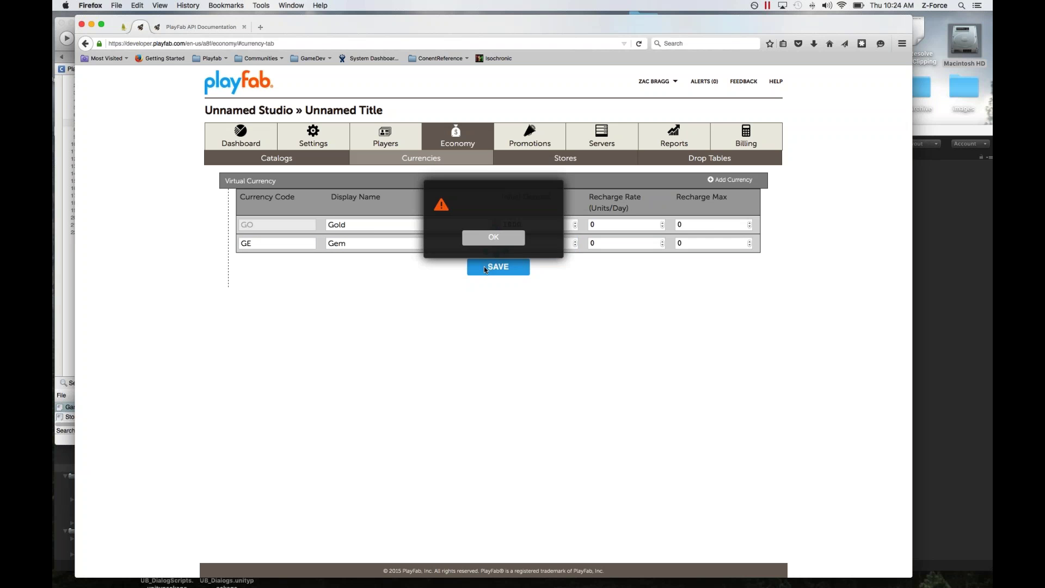
click(493, 239)
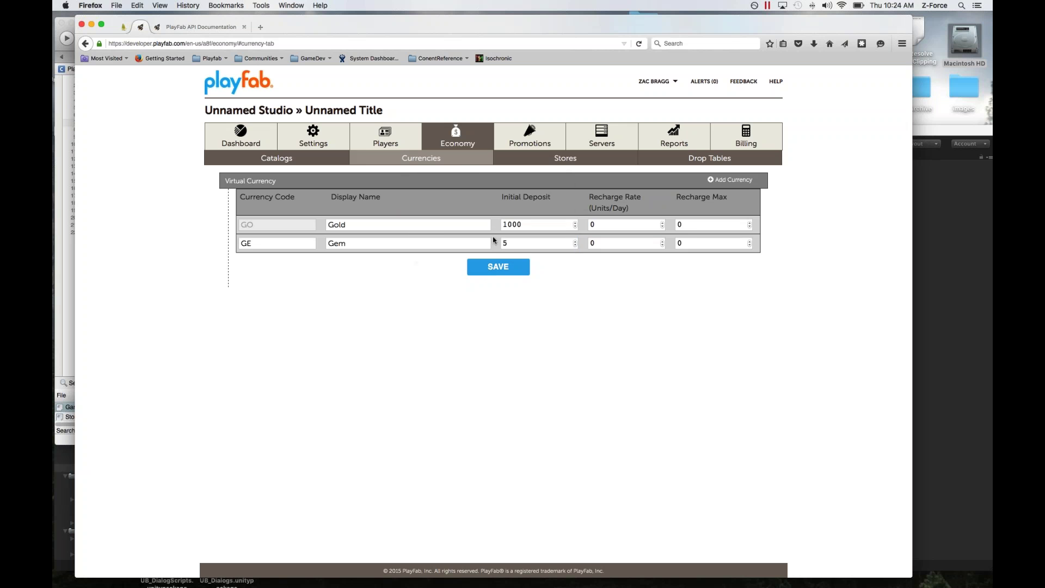
Set the small_gem_bundle item's bundled currency to Gem (GE) with a quantity of 5 and try to save the item.
click(323, 160)
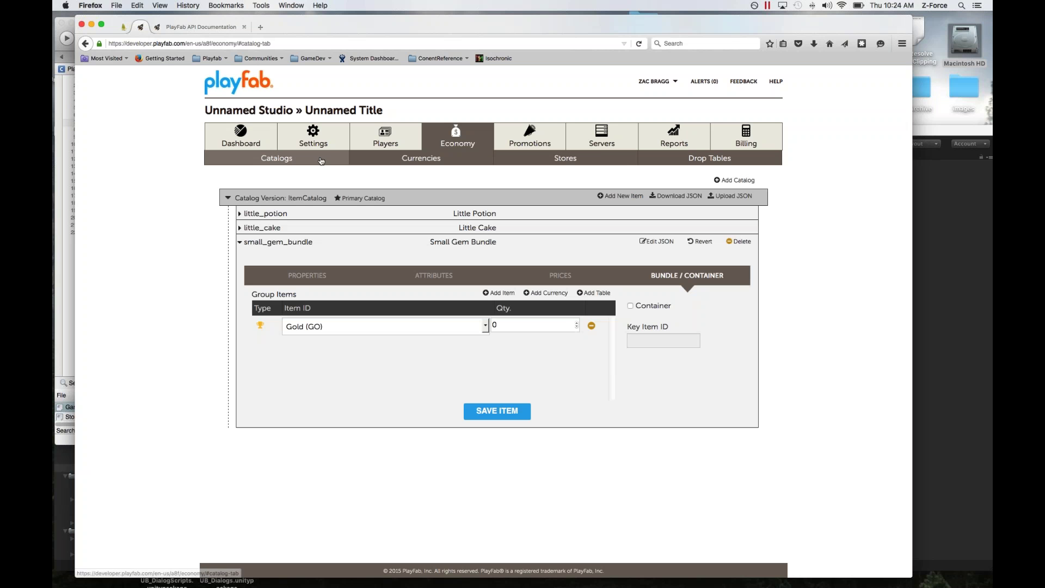
click(485, 326)
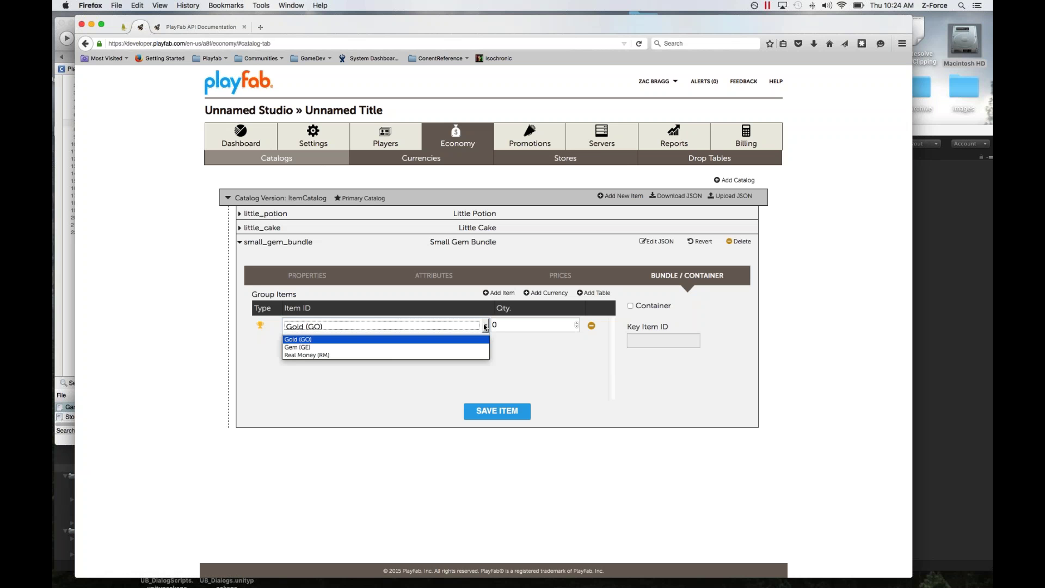
click(457, 347)
click(531, 321)
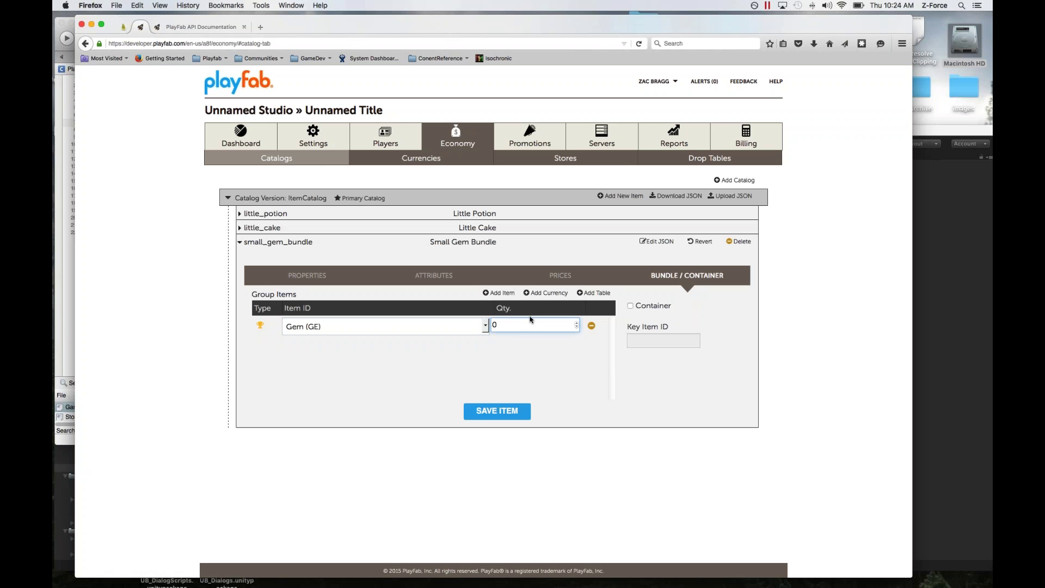
key(BackSpace)
text(5)
click(502, 416)
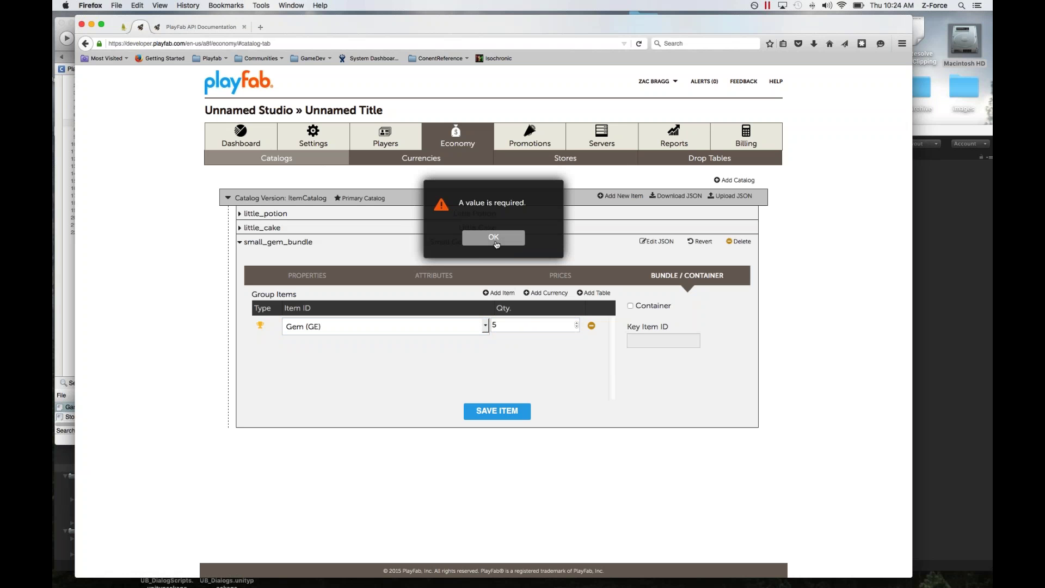
click(494, 239)
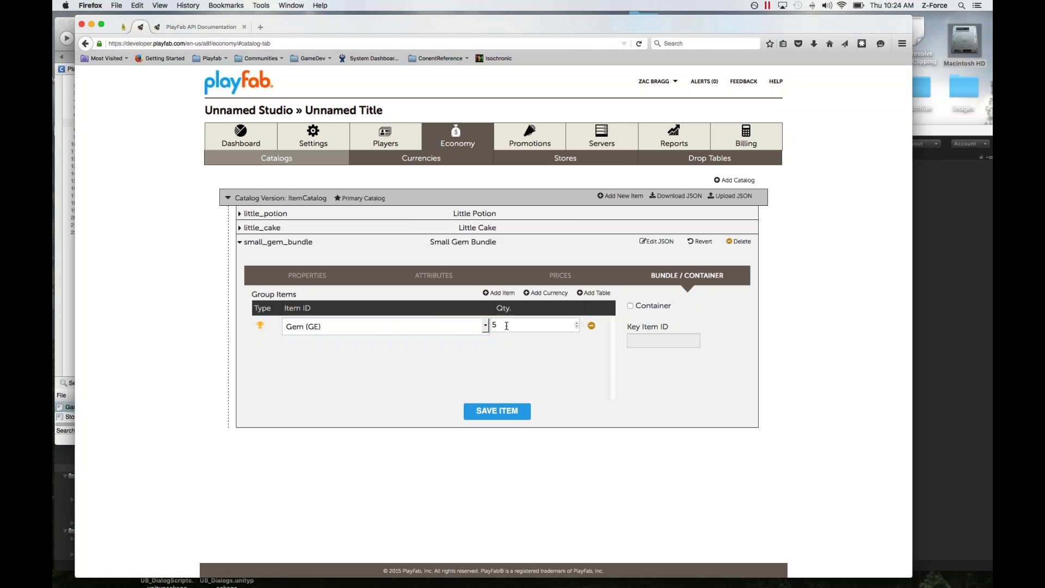
Review the small_gem_bundle item's prices, attributes and properties, and try saving the item again.
click(561, 275)
click(454, 278)
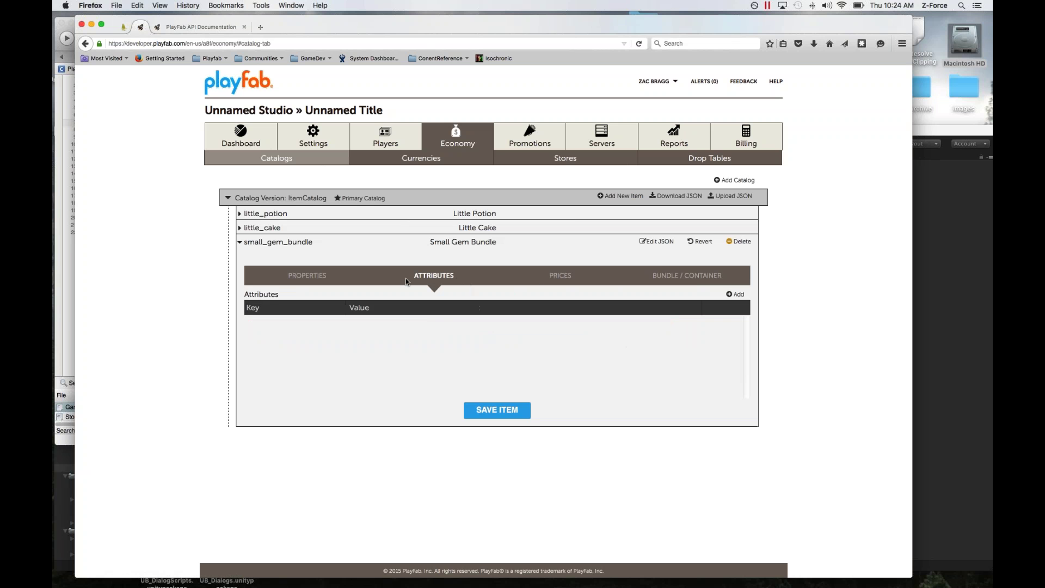
click(356, 282)
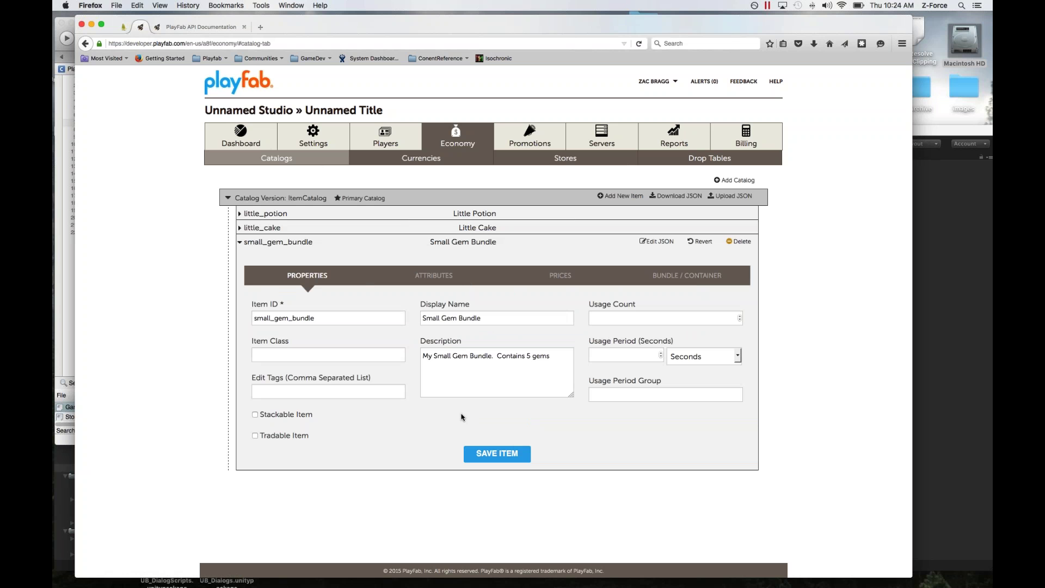
click(514, 459)
click(495, 238)
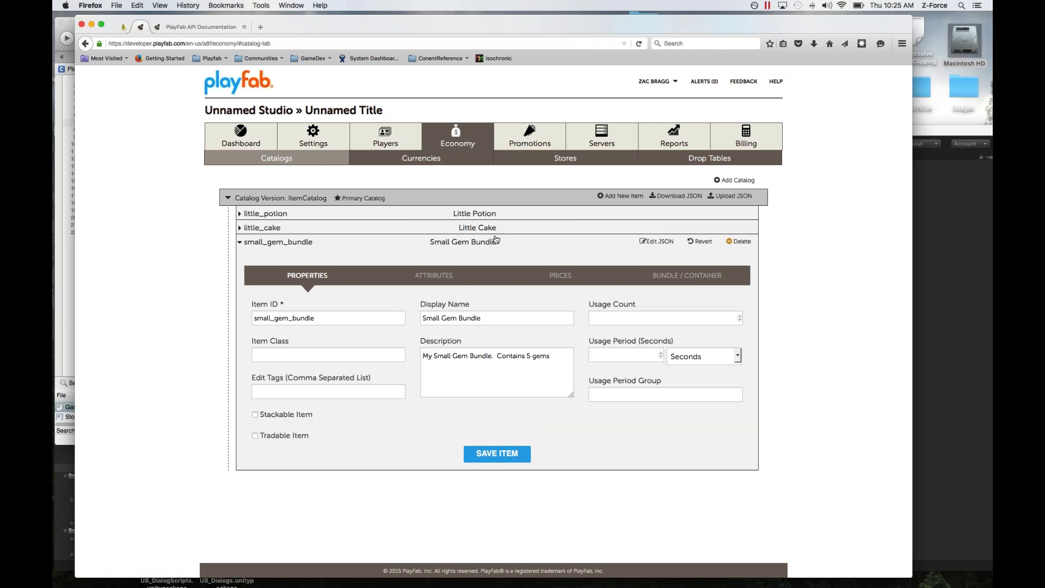